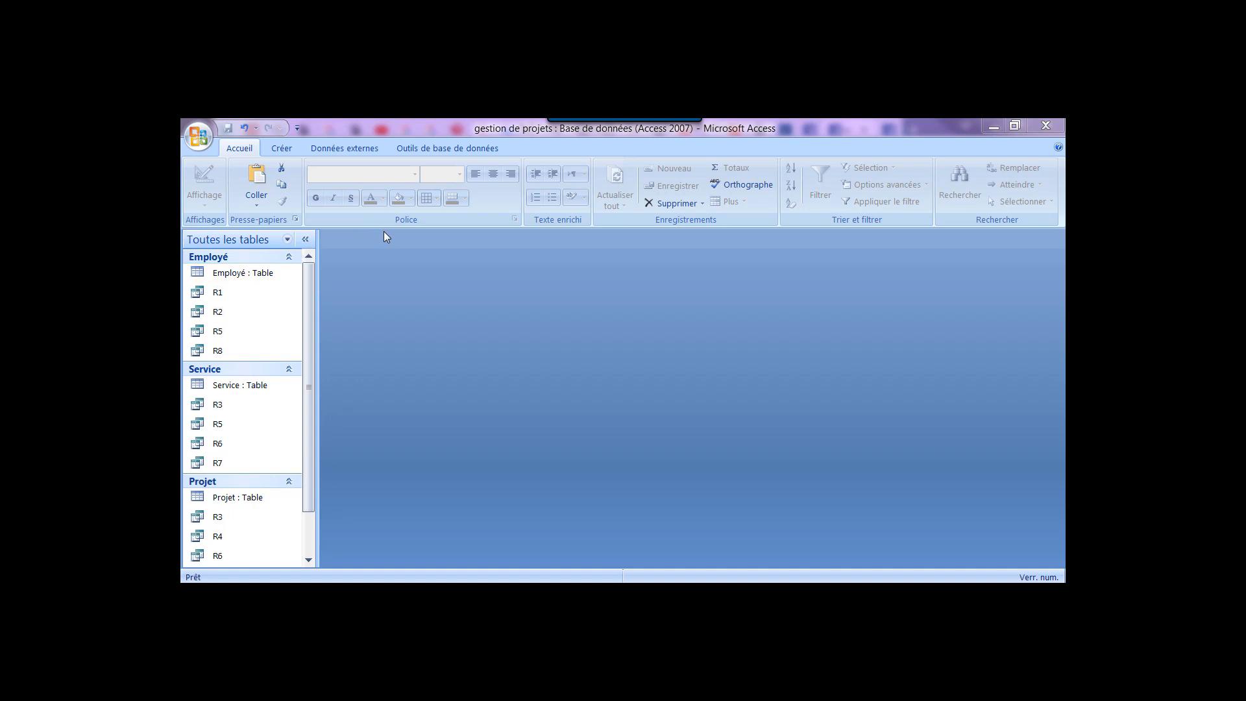
Open the Employé table in design view and review its fields and data types
right_click(266, 282)
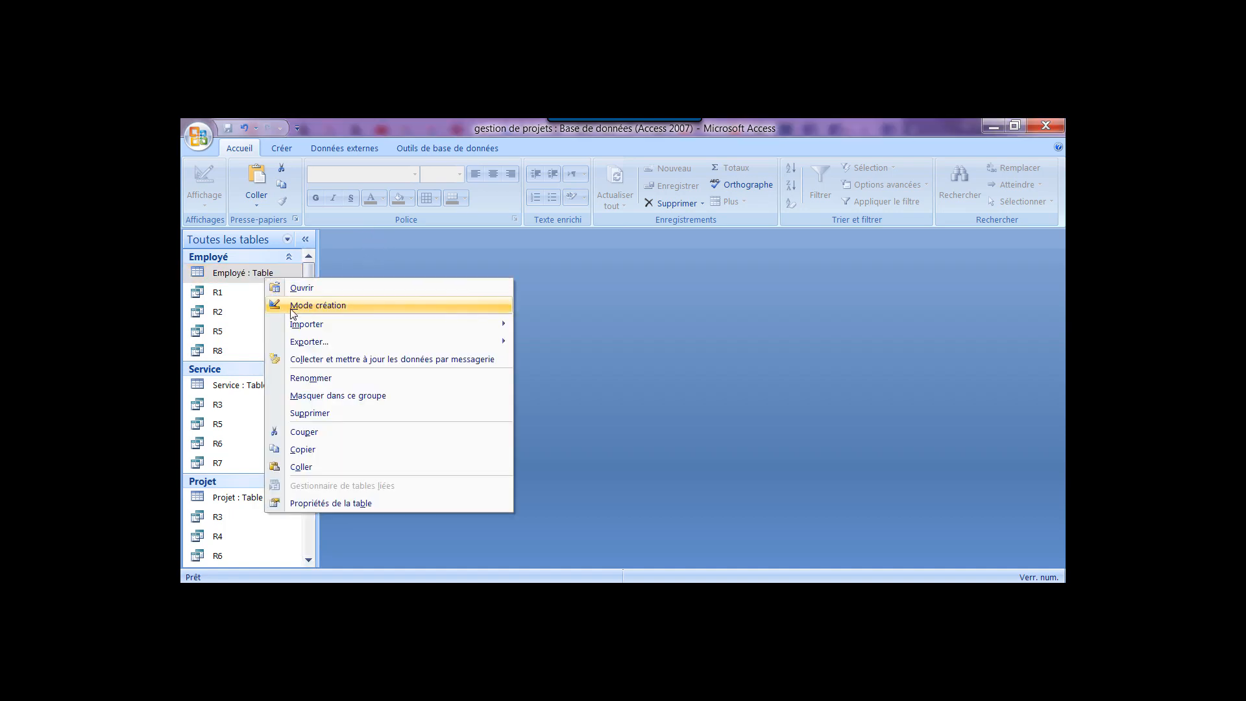
left_click(317, 306)
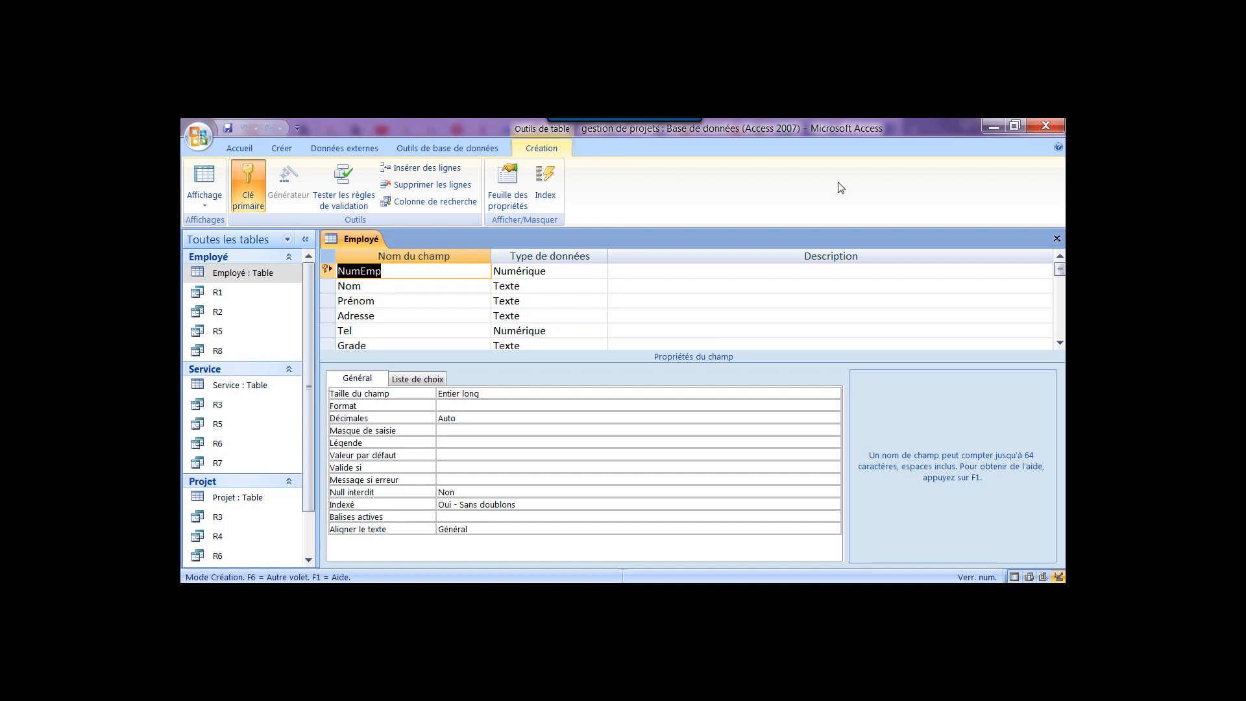
left_click(1060, 342)
left_click(1059, 343)
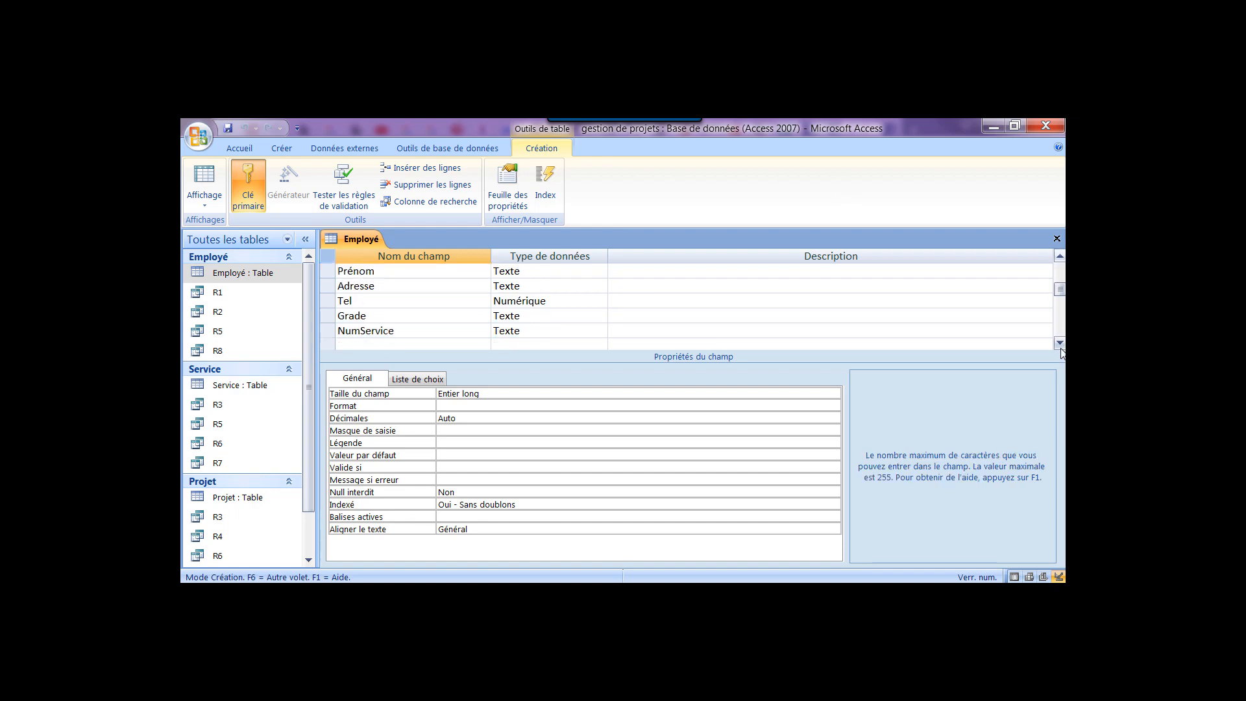
left_click(1059, 256)
left_click(1059, 256)
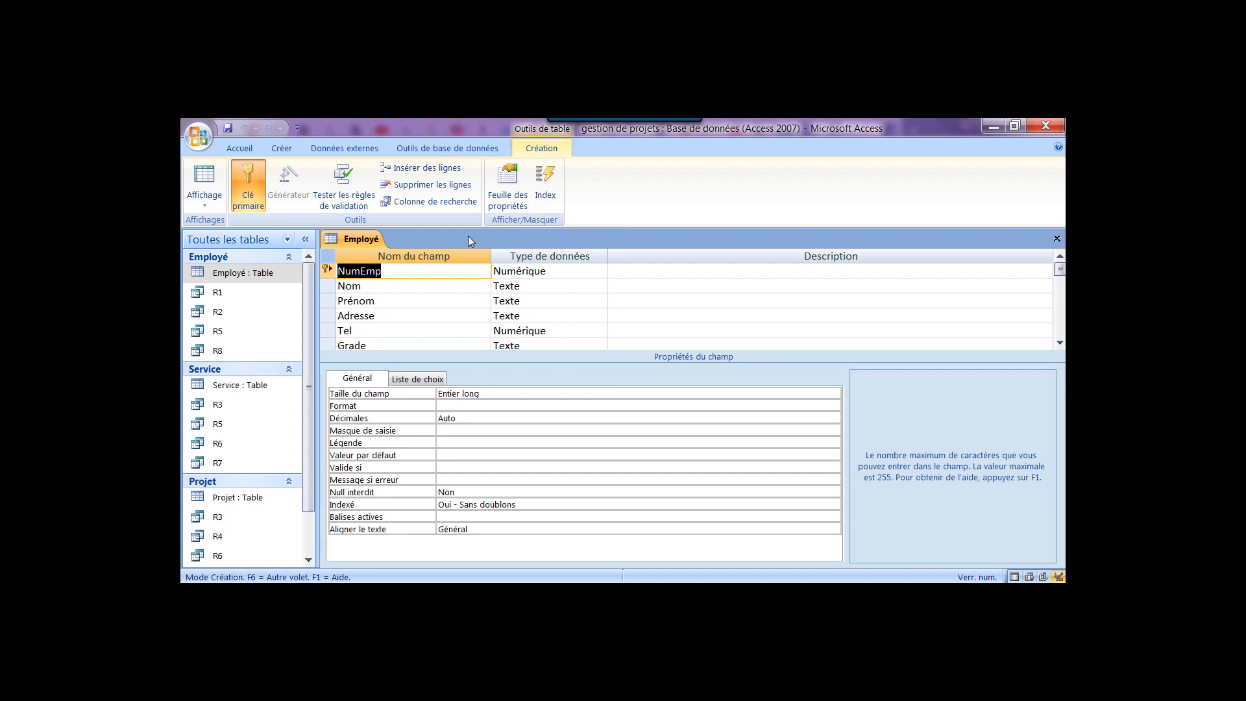
left_click(278, 147)
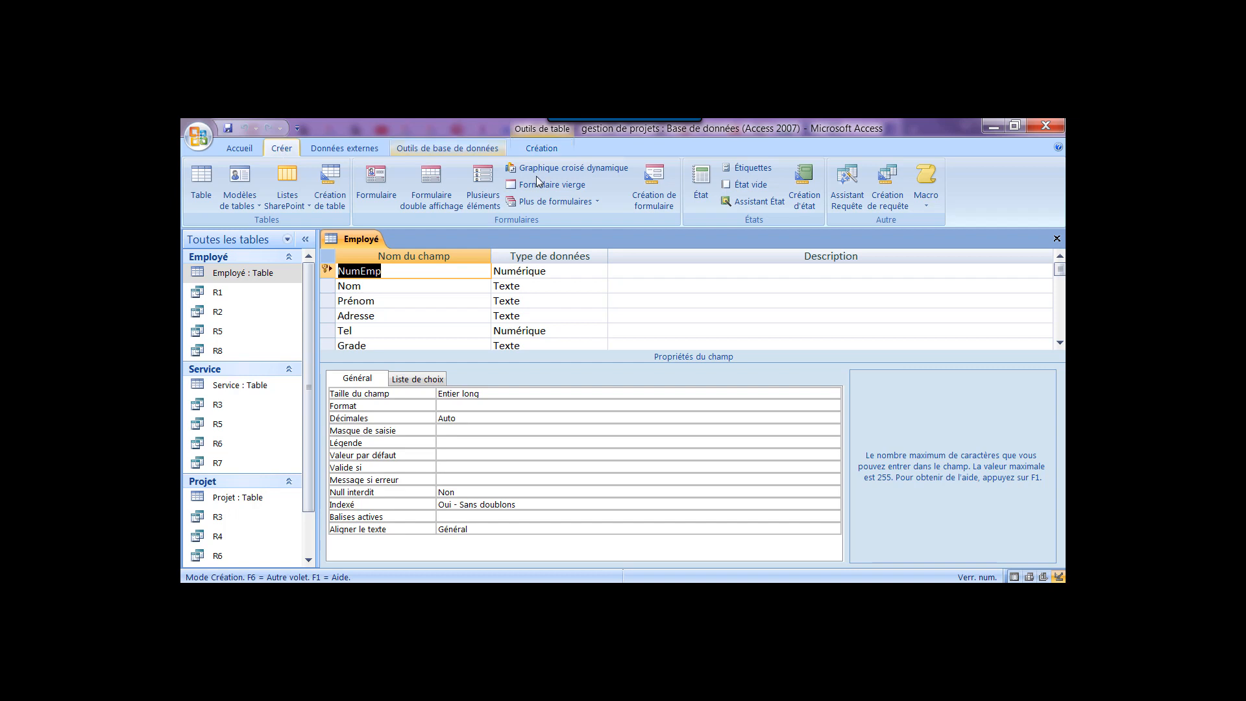
left_click(344, 188)
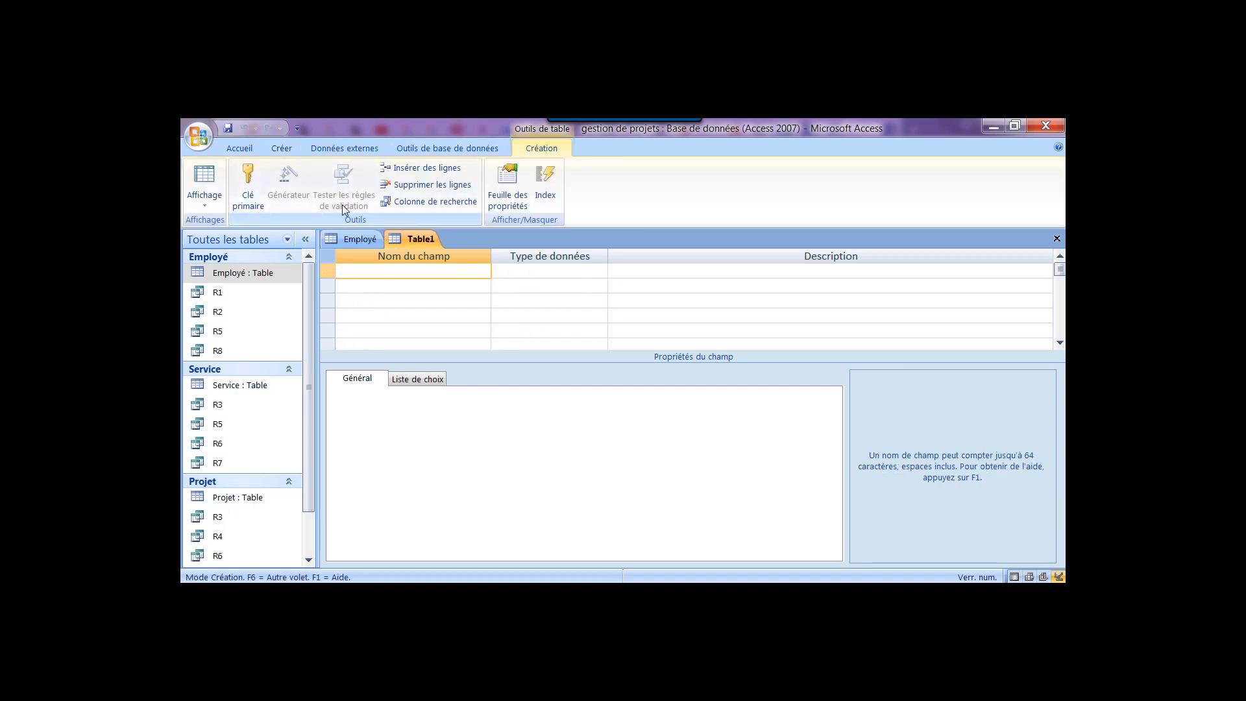
left_click(357, 240)
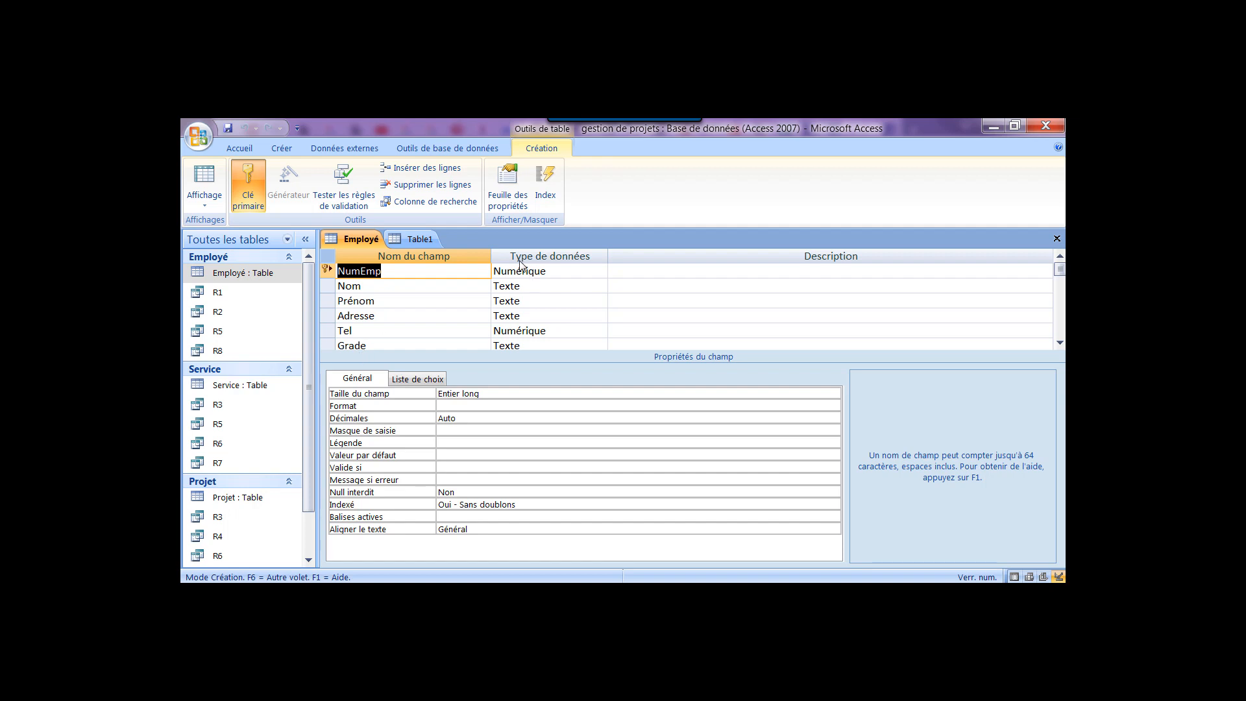
left_click(415, 239)
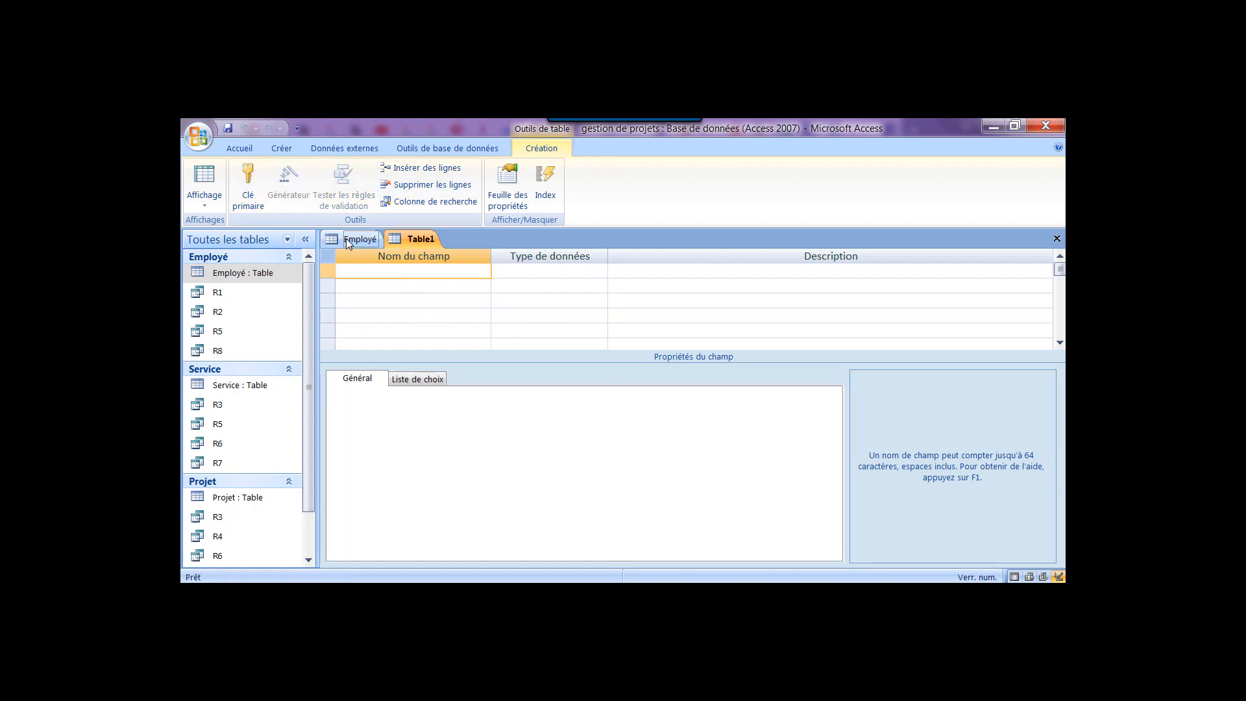
left_click(359, 239)
left_click(403, 241)
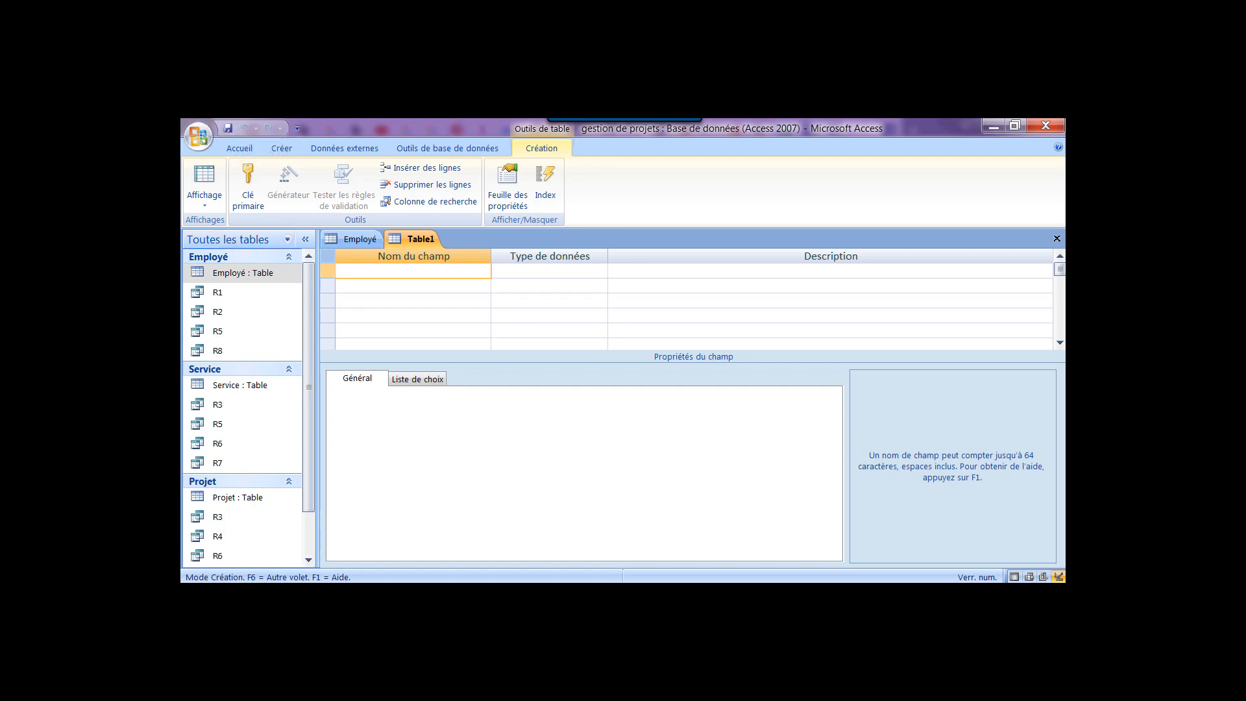
left_click(1056, 239)
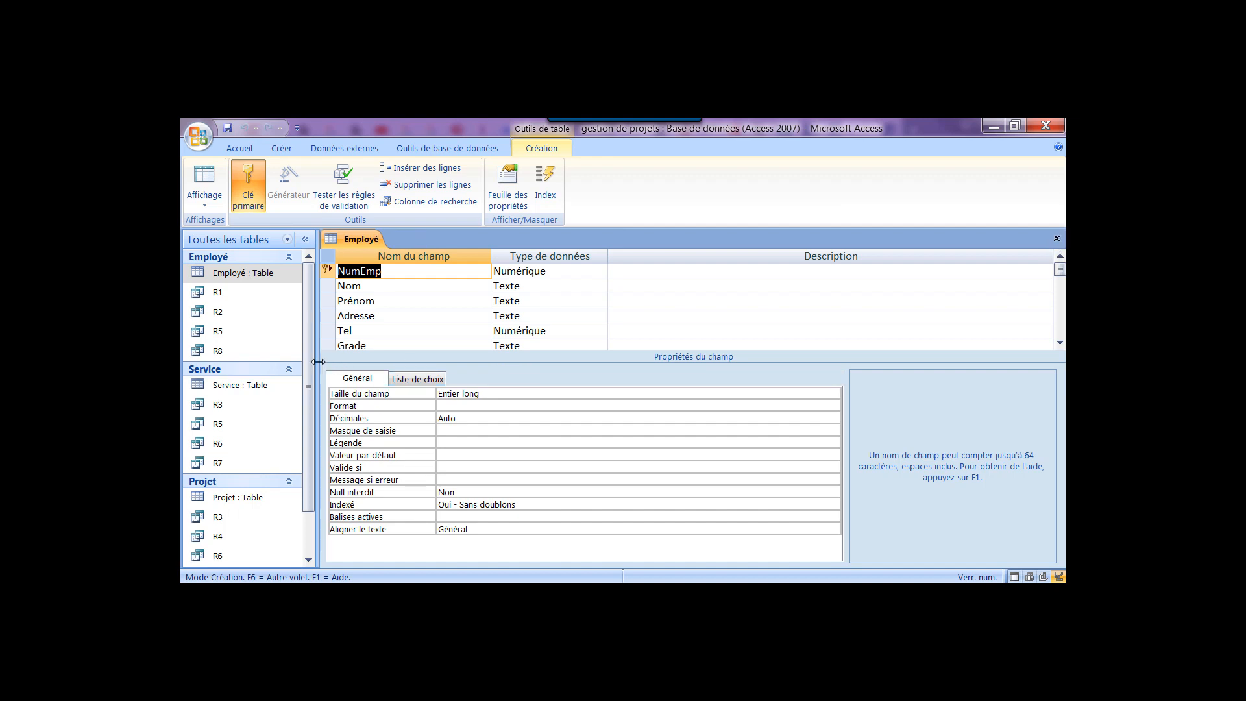
Examine the Employe_Attente table's field structure and its records, closing all open tables
left_click_drag(309, 366, 314, 441)
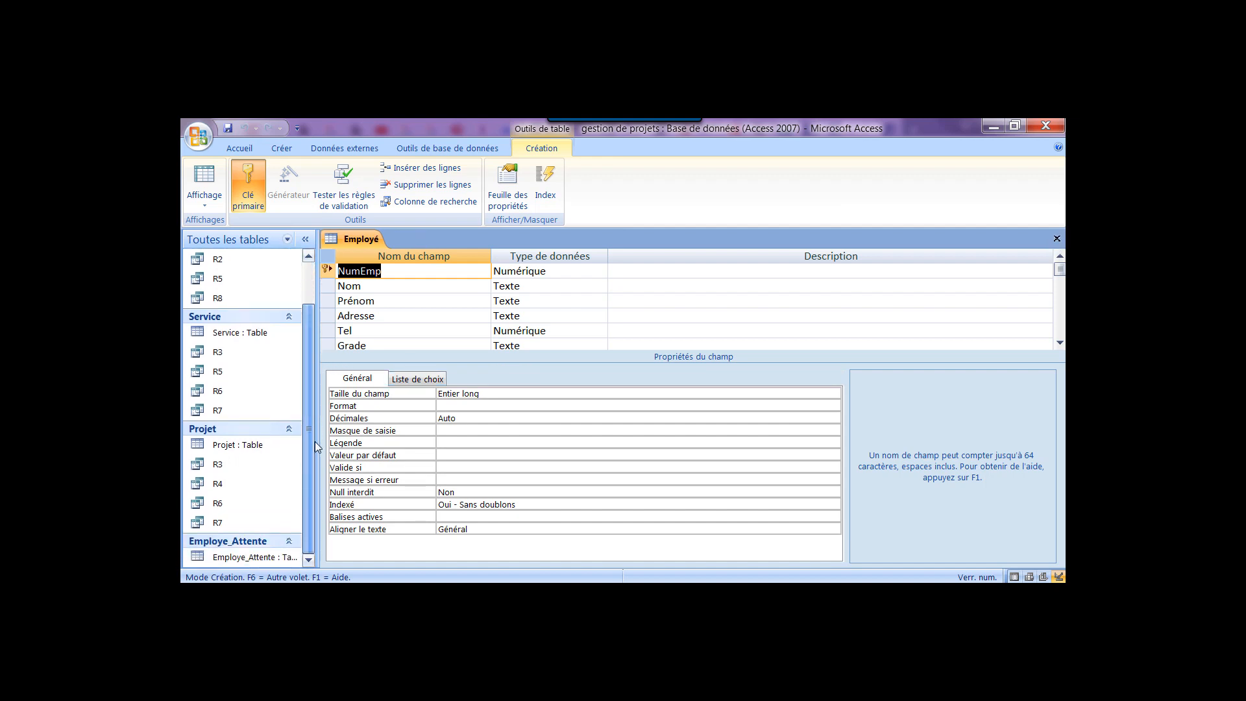
right_click(232, 559)
left_click(288, 351)
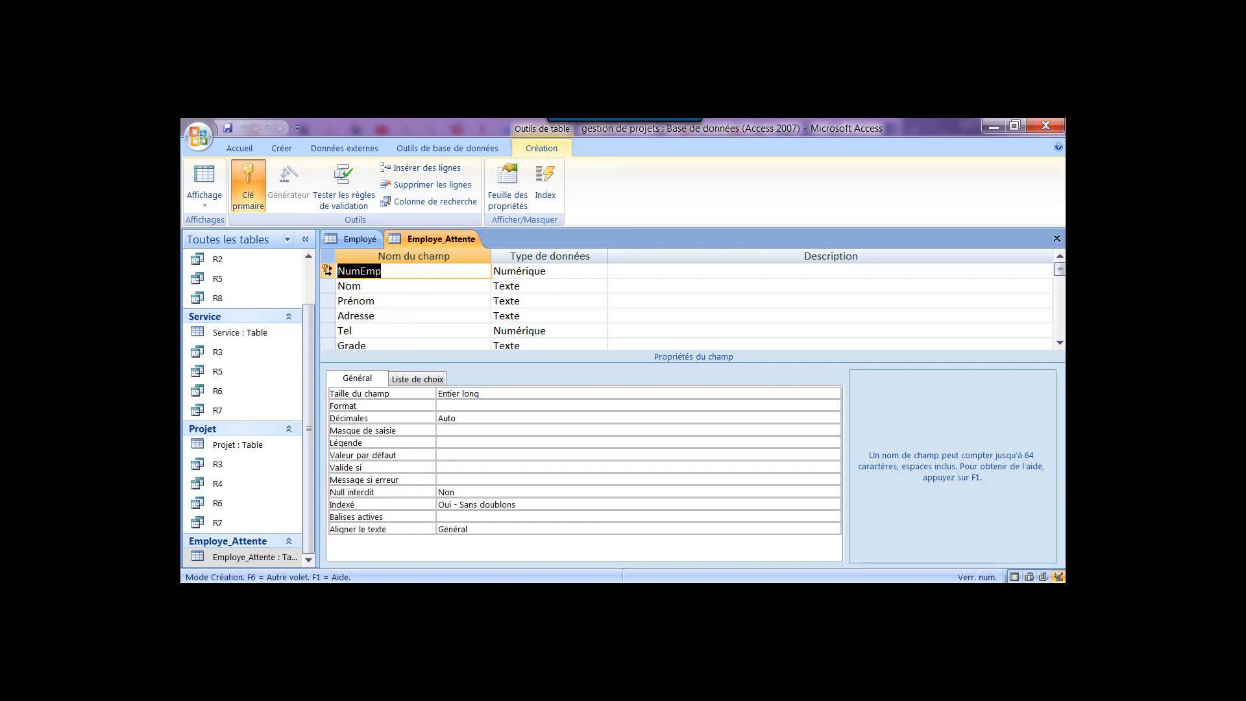
left_click(1056, 238)
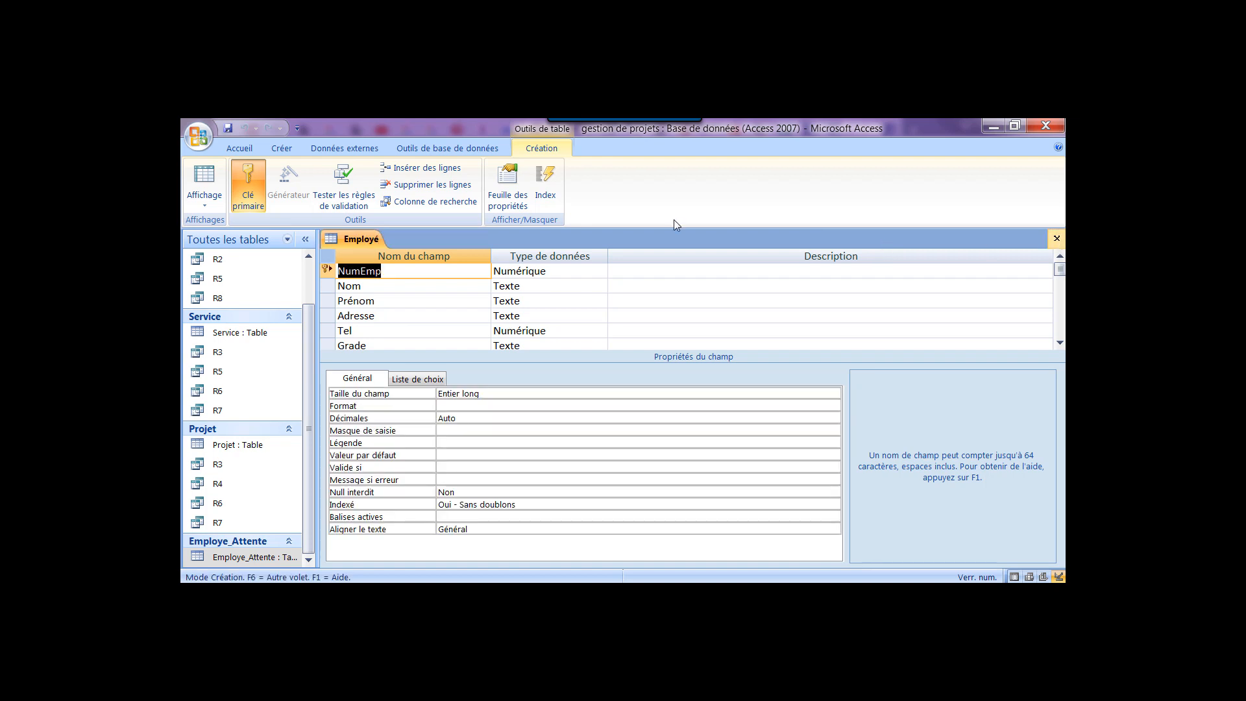
left_click(1056, 238)
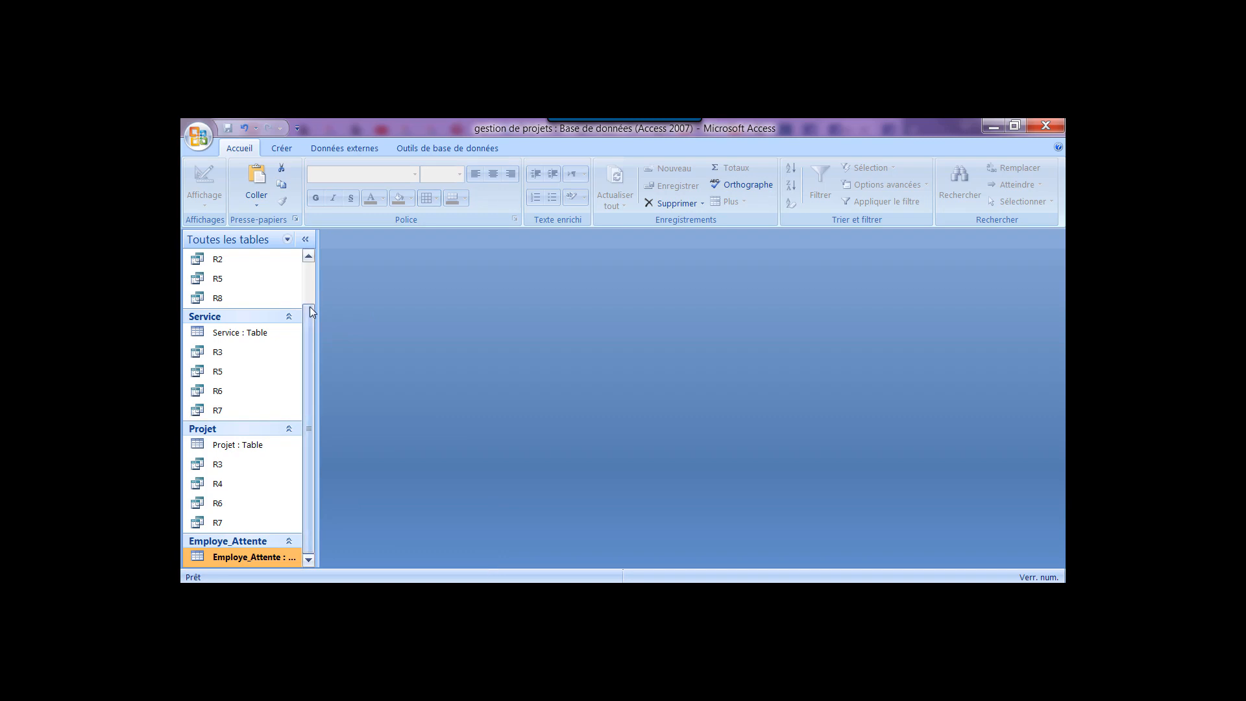
double_click(232, 559)
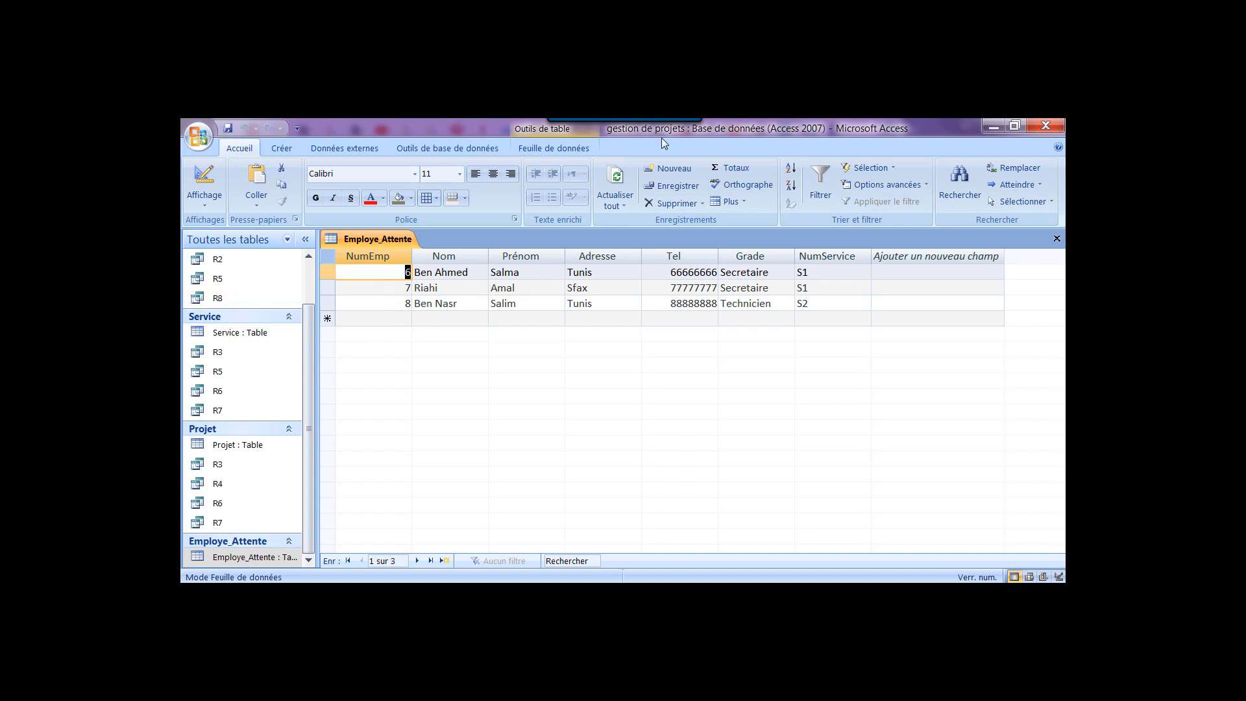
left_click(1056, 239)
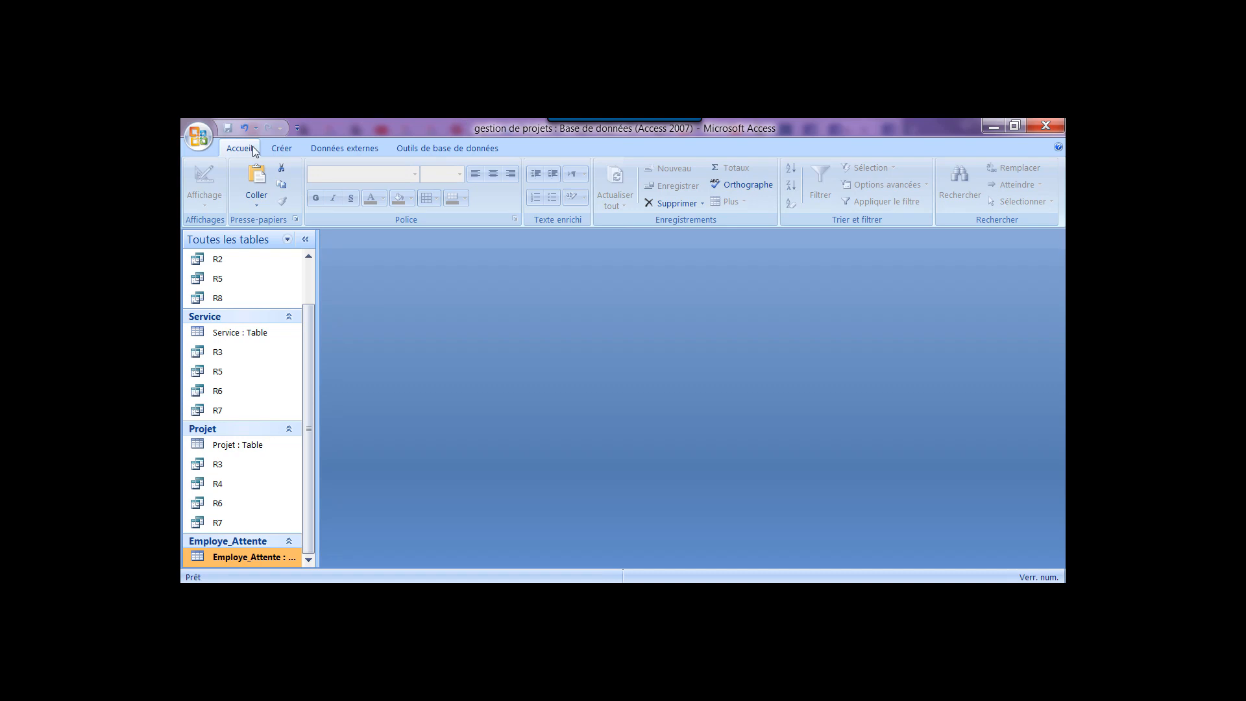
Create a new query in design view with Employe_Attente as its source table
left_click(281, 148)
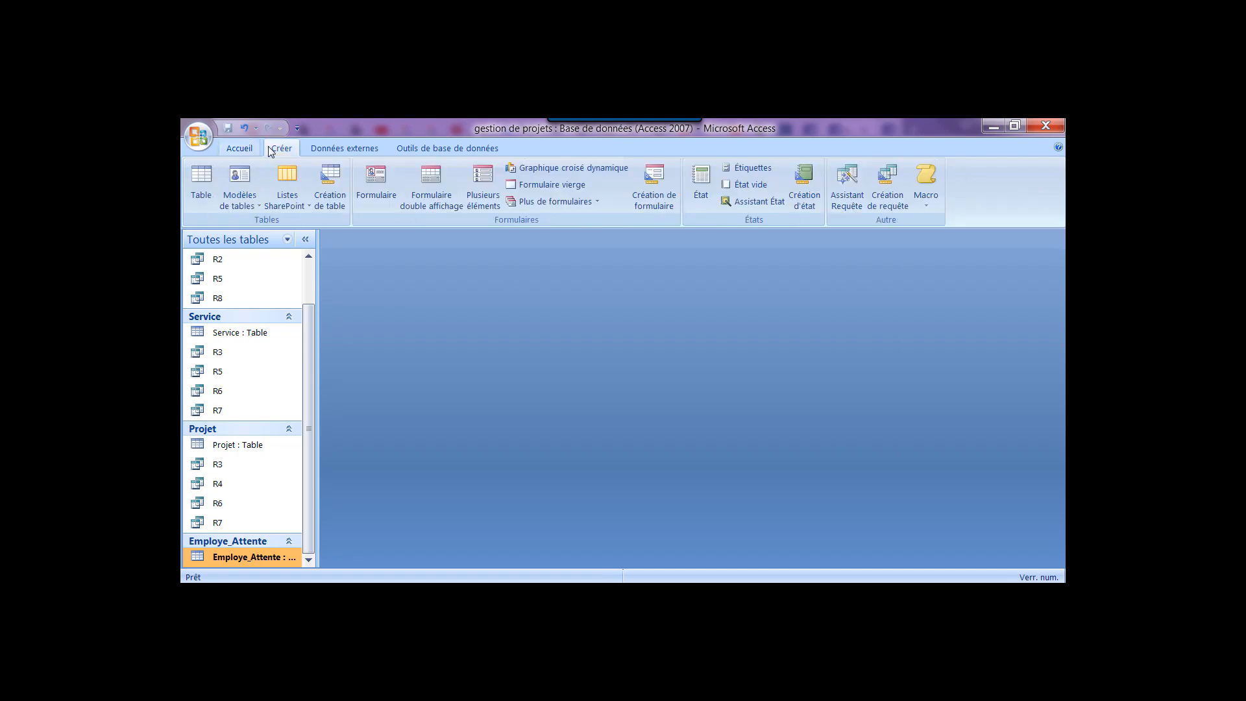
left_click(897, 200)
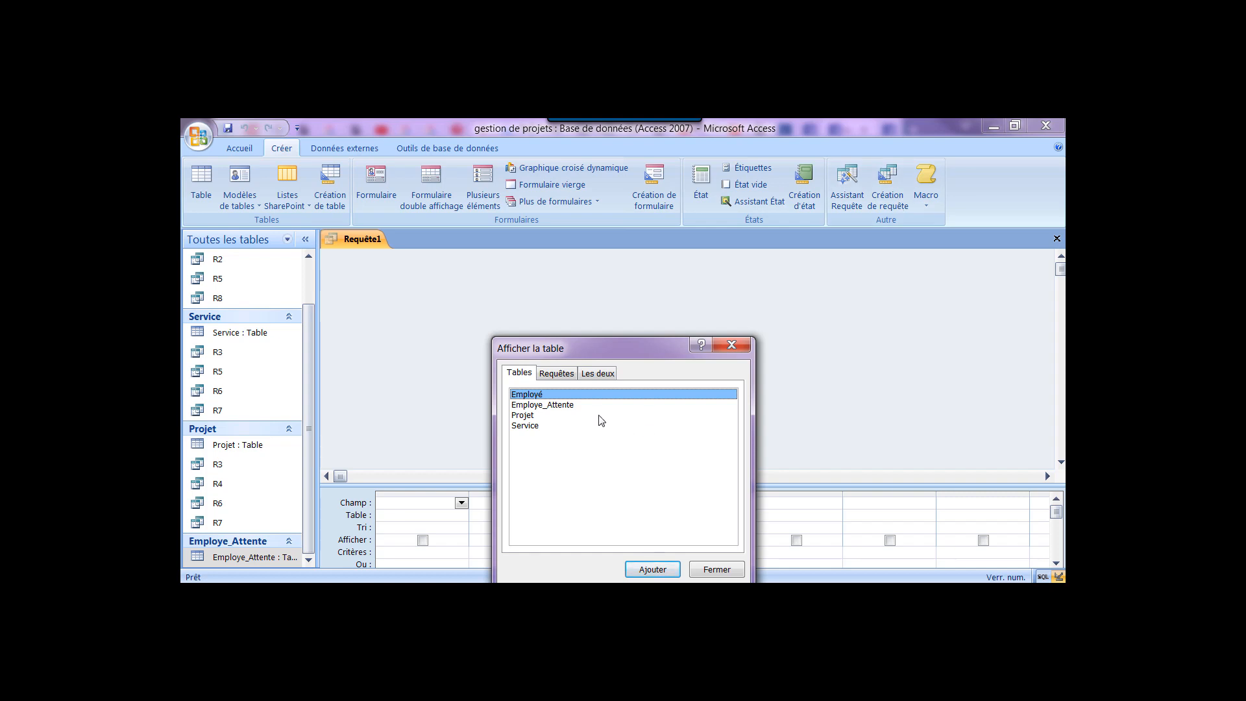
left_click(535, 408)
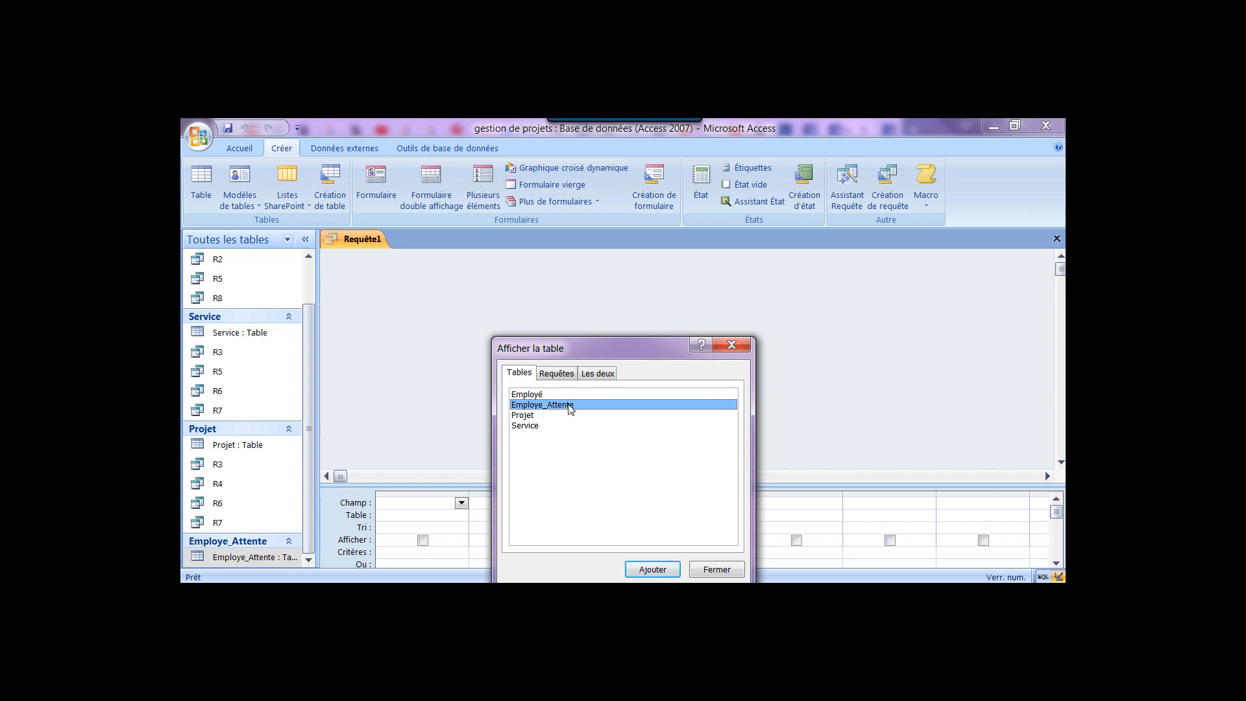
left_click(654, 570)
left_click(715, 569)
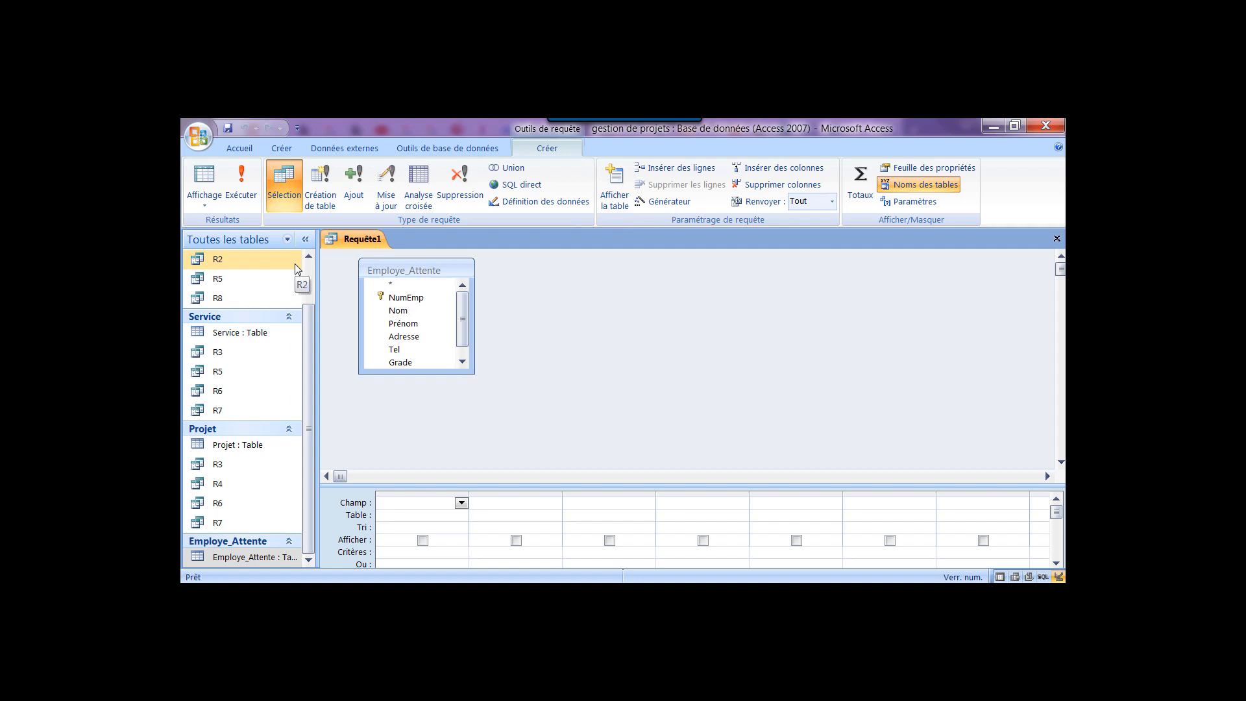
Turn the query into an append query that adds records to the Employé table of the current database
left_click(353, 199)
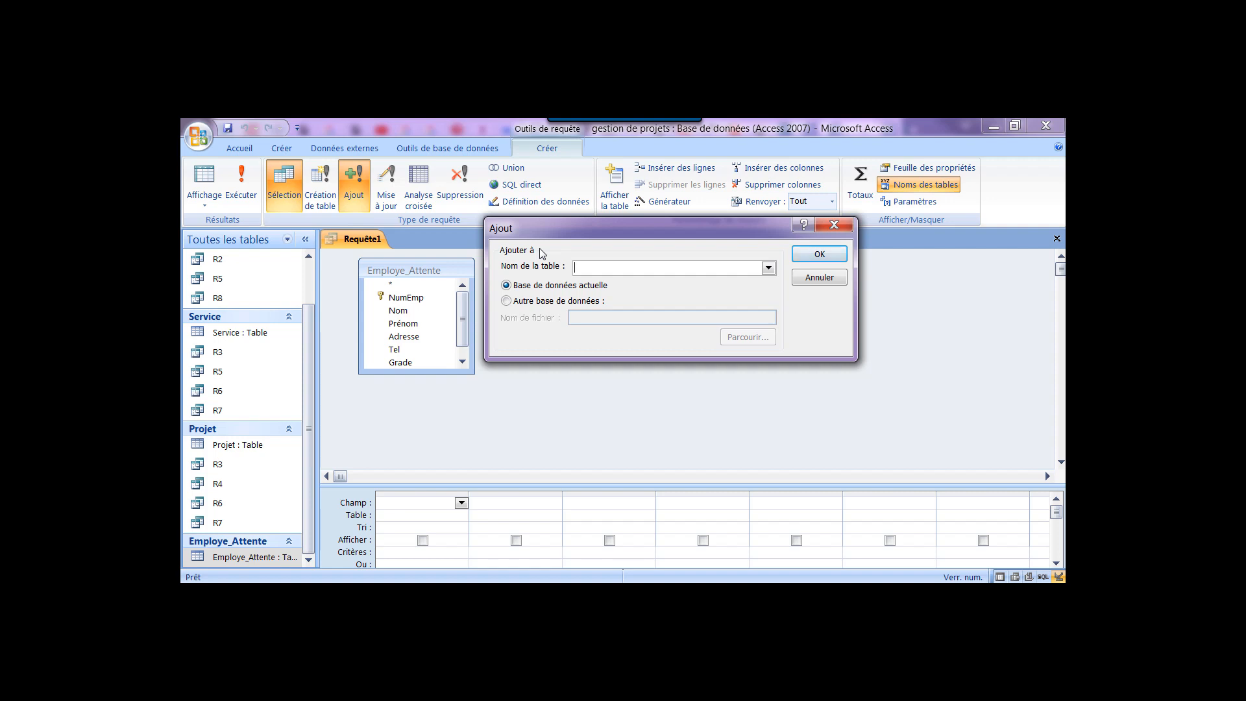
left_click(767, 269)
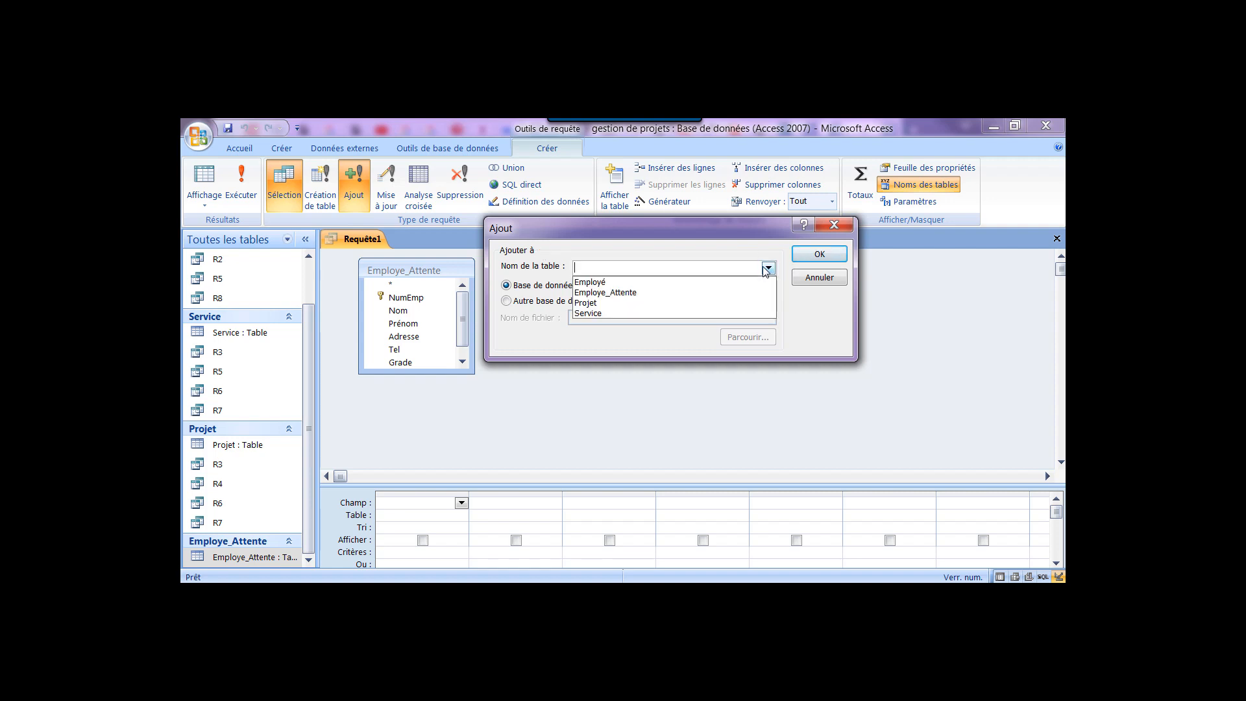
left_click(689, 282)
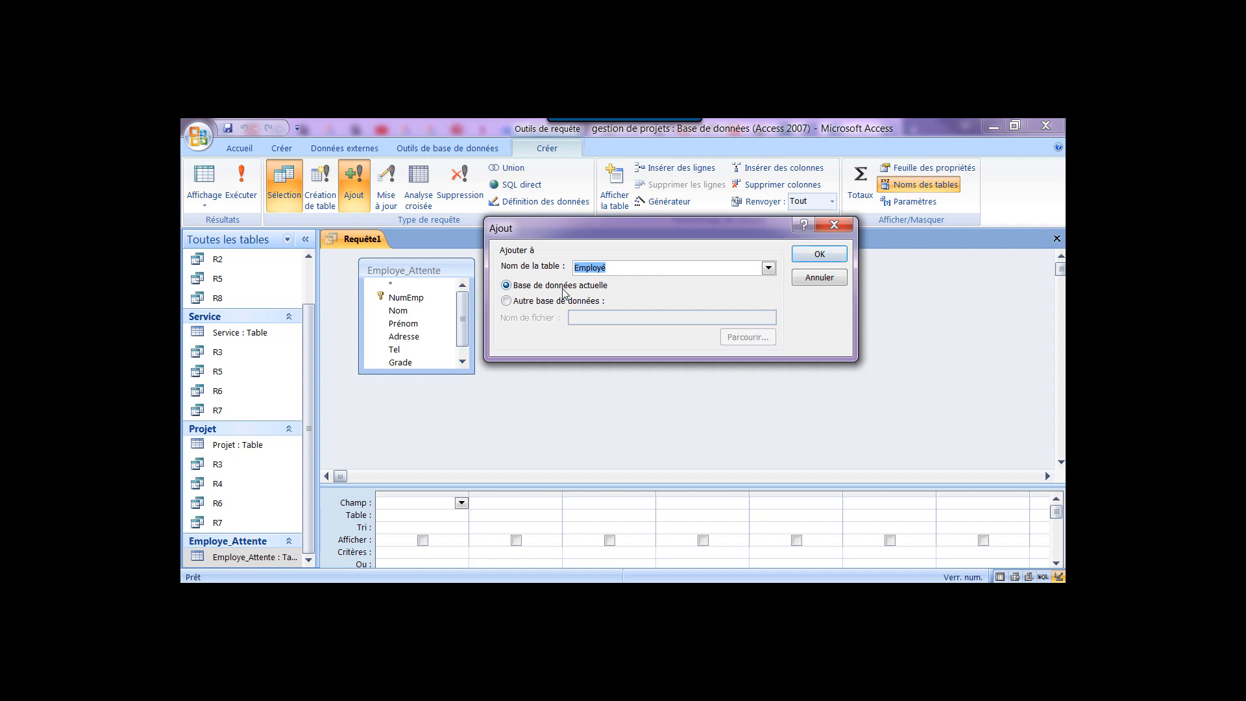
left_click(814, 257)
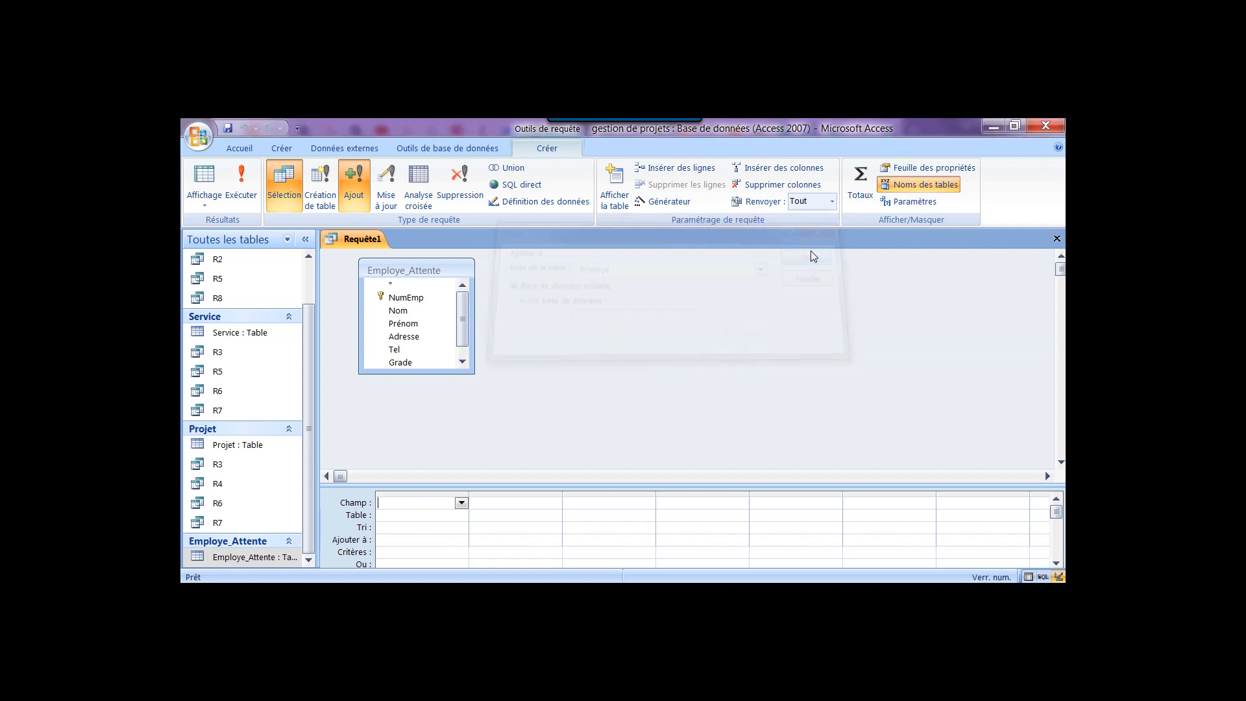
Add all Employe_Attente fields to the append query's grid using the asterisk entry
left_click(415, 298)
mouse_move(415, 296)
left_mouse_down()
mouse_move(416, 370)
mouse_move(405, 288)
mouse_move(405, 300)
left_mouse_up()
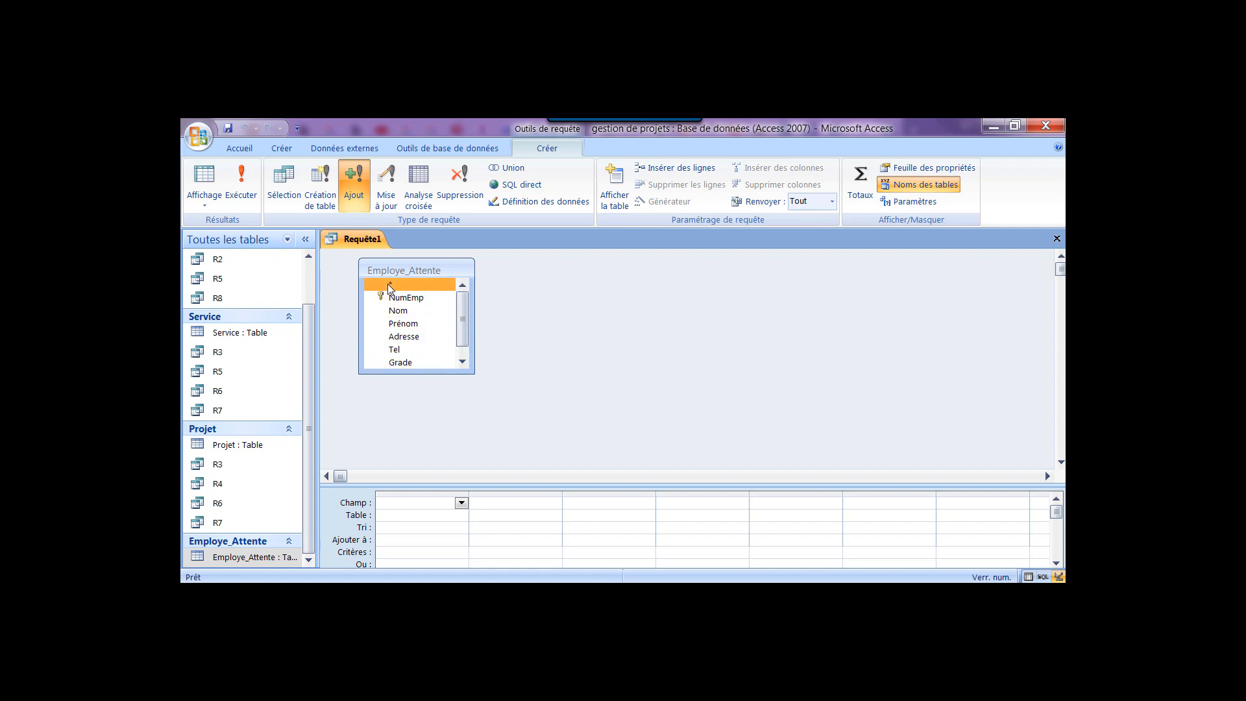
left_click_drag(387, 283, 398, 510)
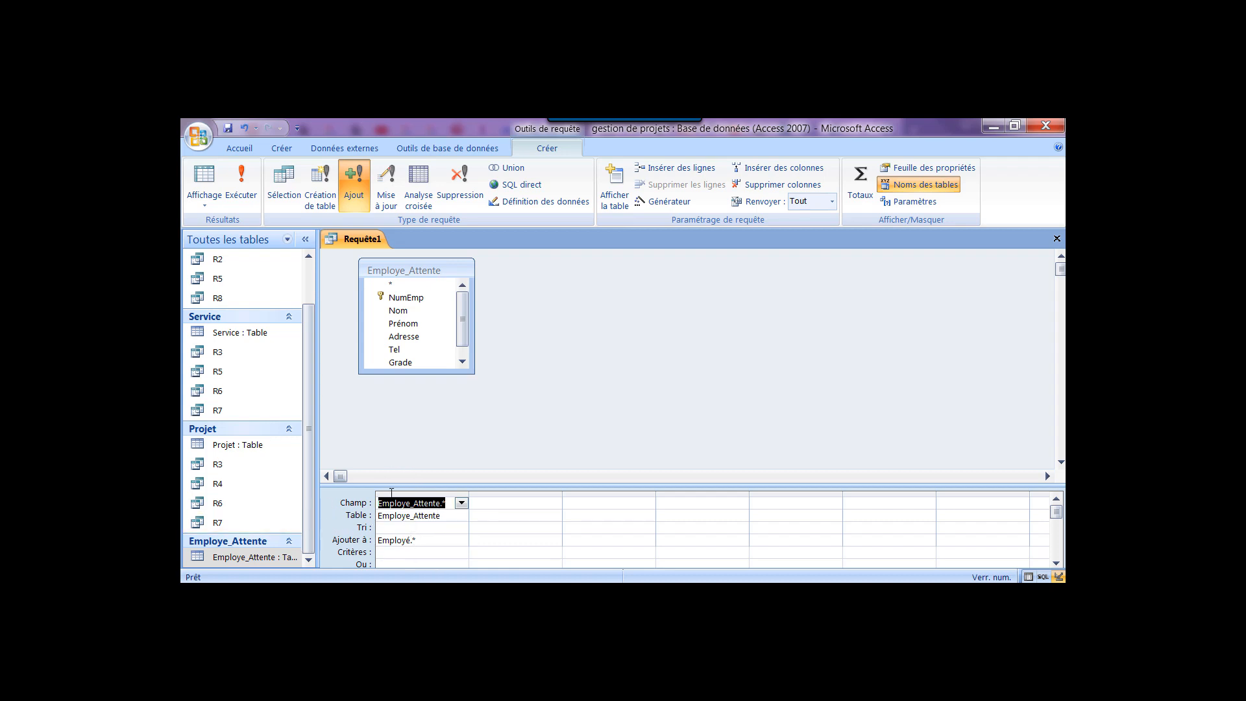
Save the append query under the name Ra1
left_click(228, 129)
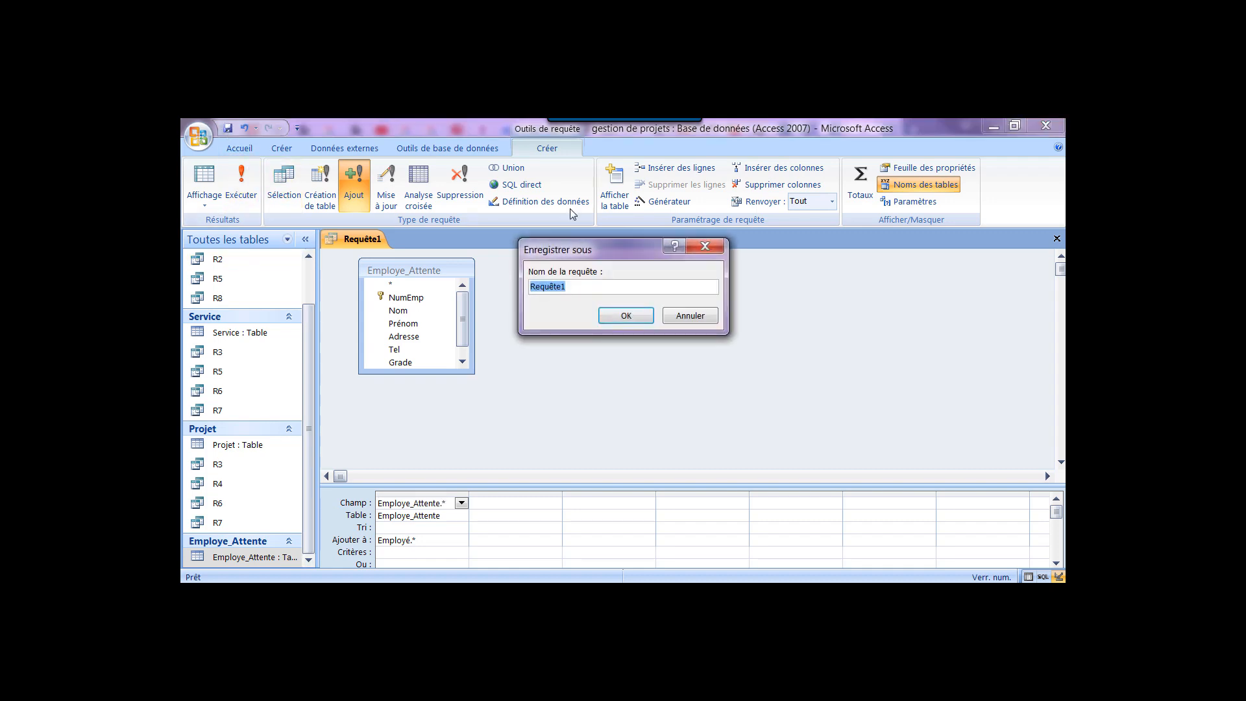
type("Ra1")
left_click(625, 316)
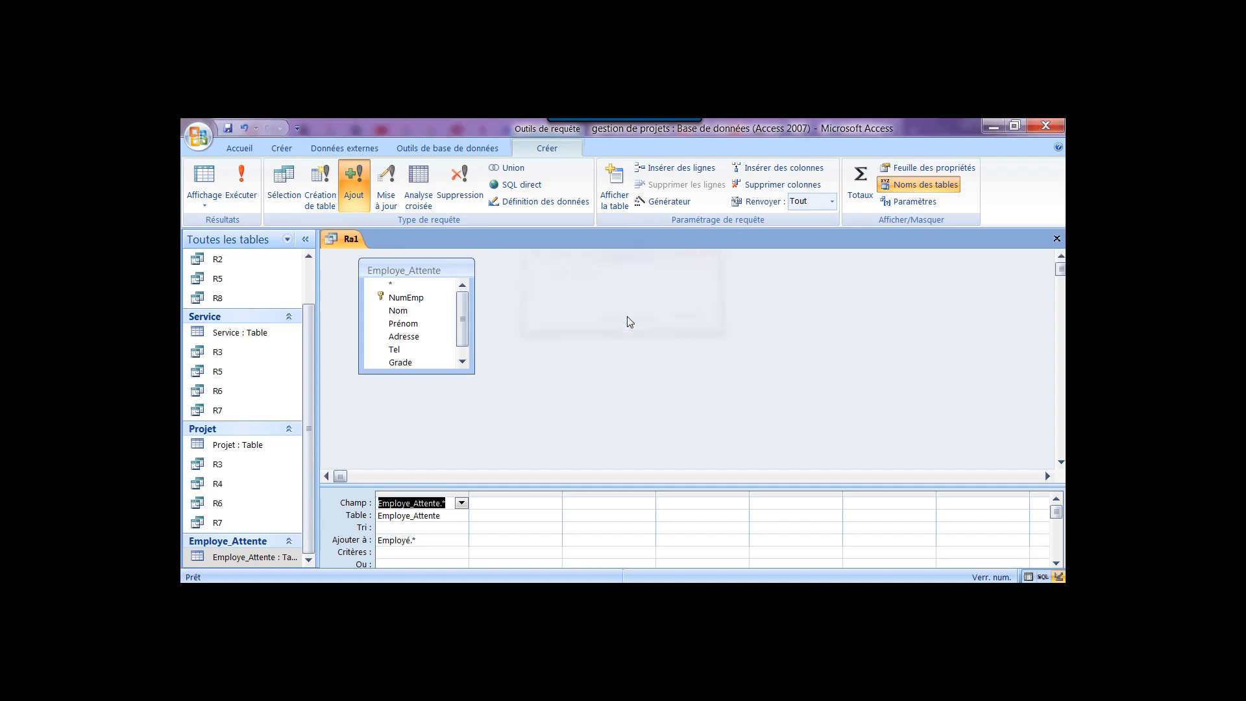
Run the Ra1 append query, accept adding the rows to Employé, and close the query
left_click(255, 172)
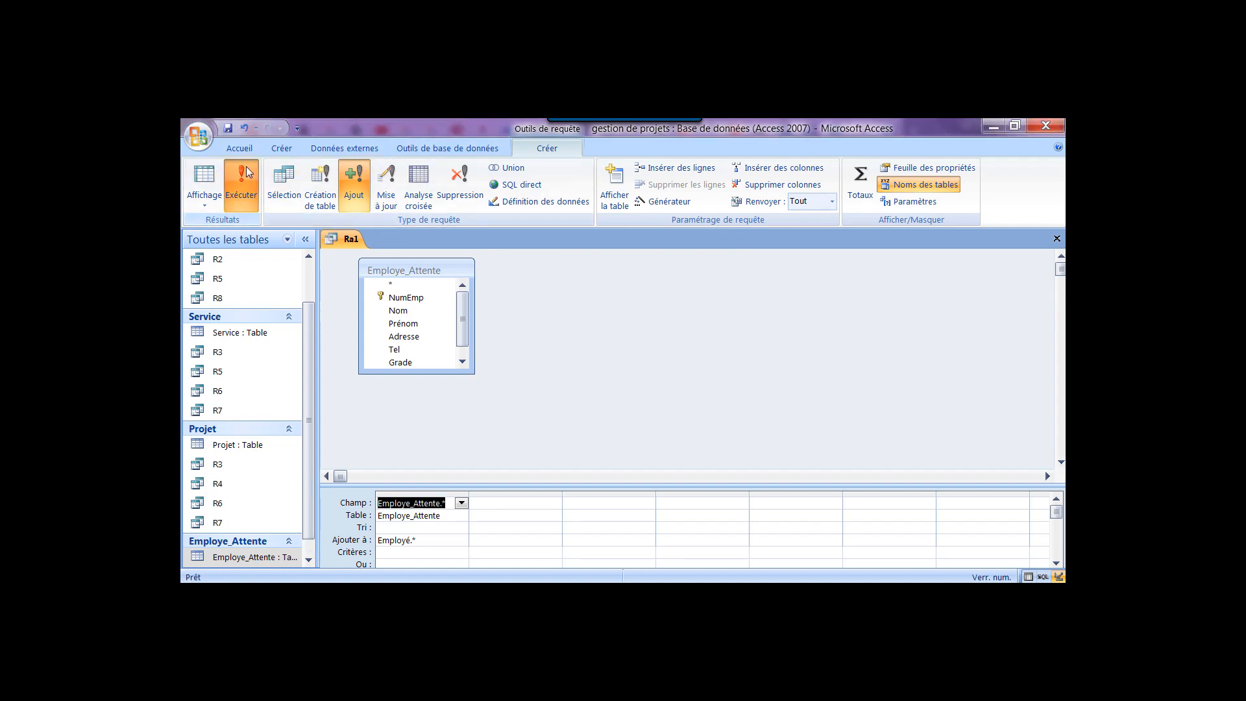
left_click_drag(593, 333, 724, 318)
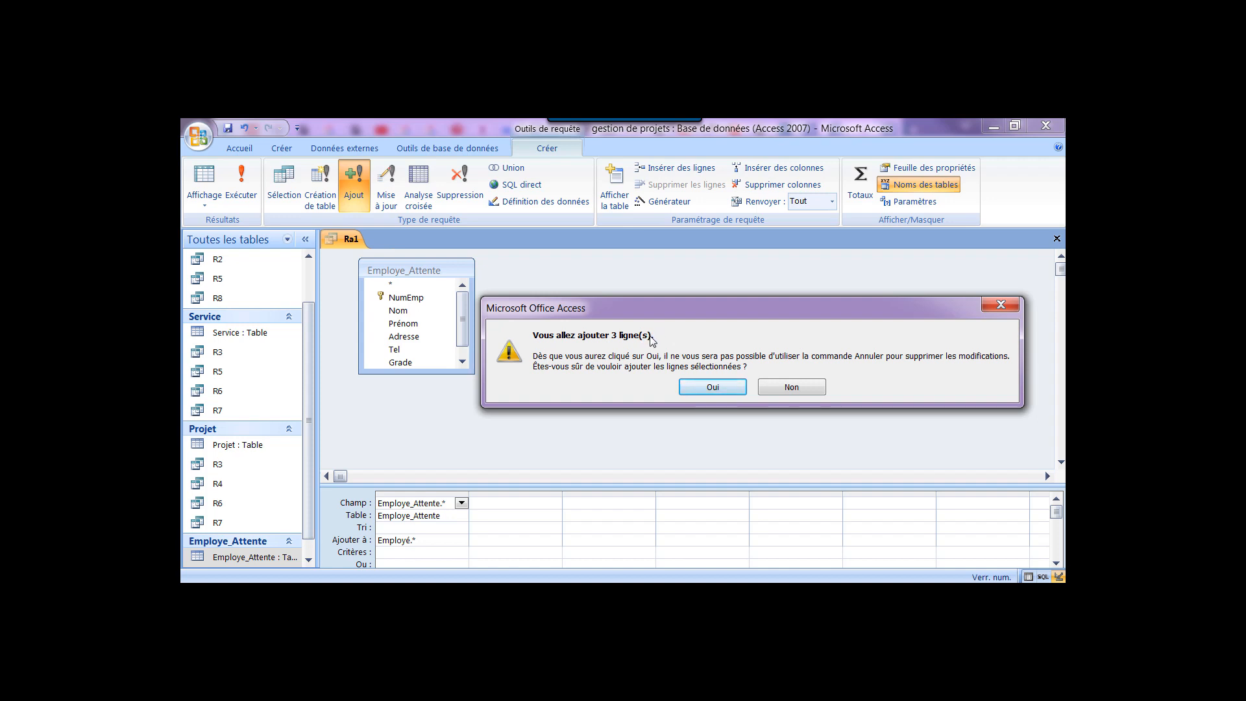
left_click(711, 388)
left_click(1057, 238)
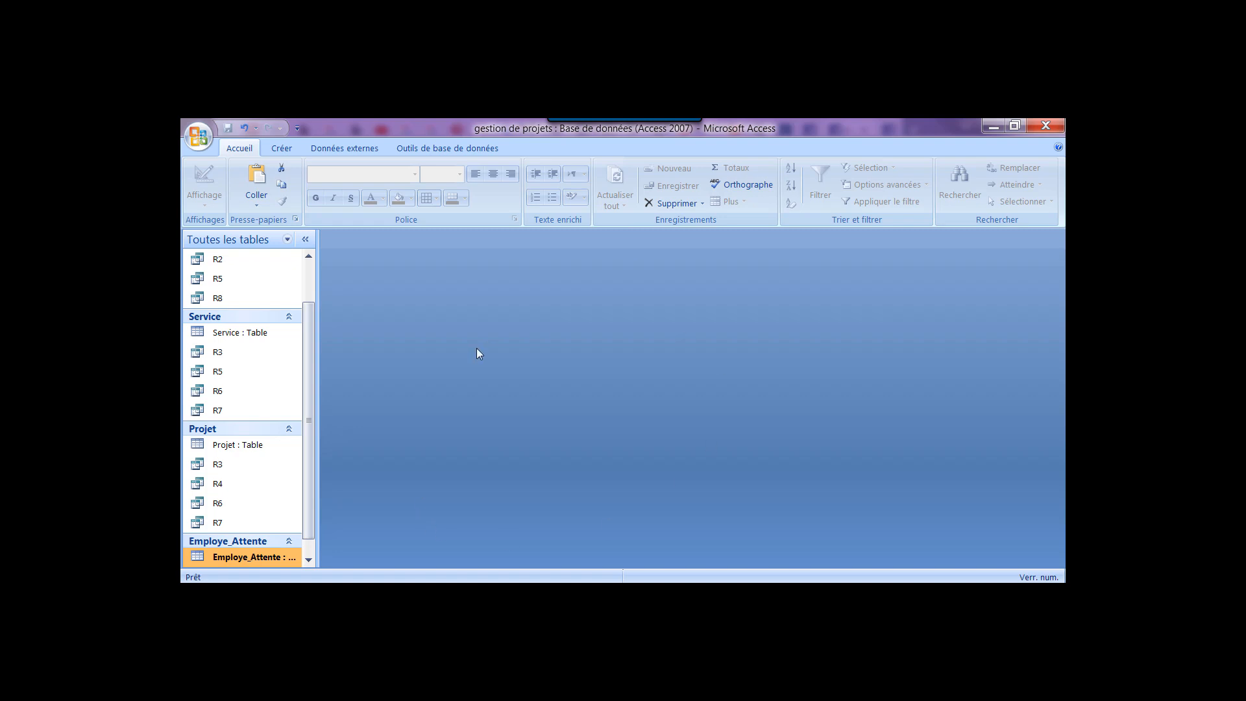
Open the Employé table, check the appended employee records, and locate the Ra1 query among the database objects
left_click_drag(307, 354, 304, 300)
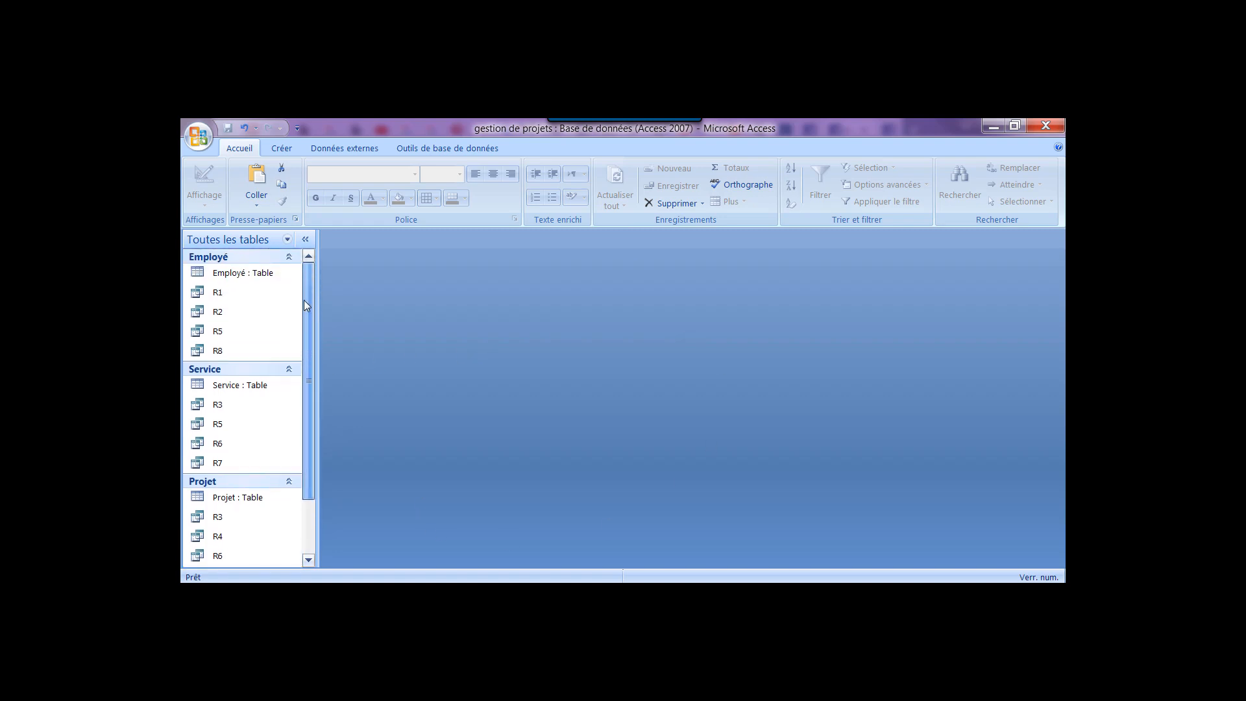
double_click(274, 276)
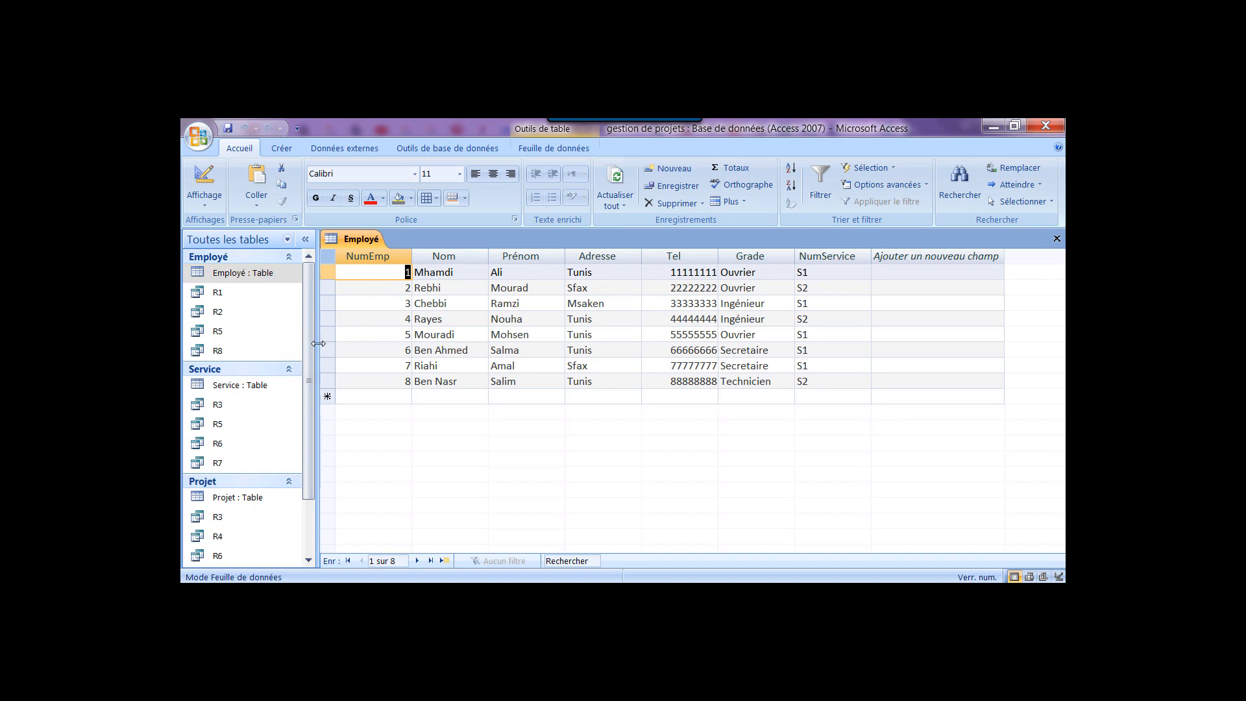
left_click_drag(326, 349, 335, 382)
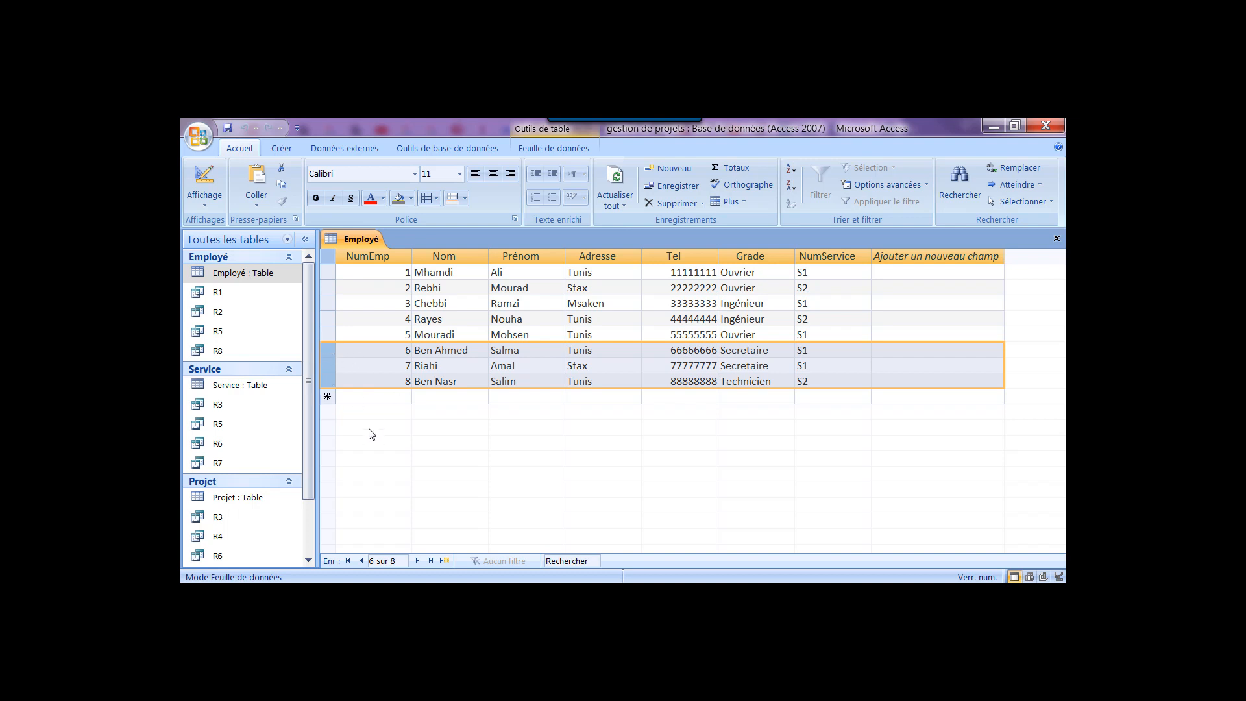
left_click(357, 395)
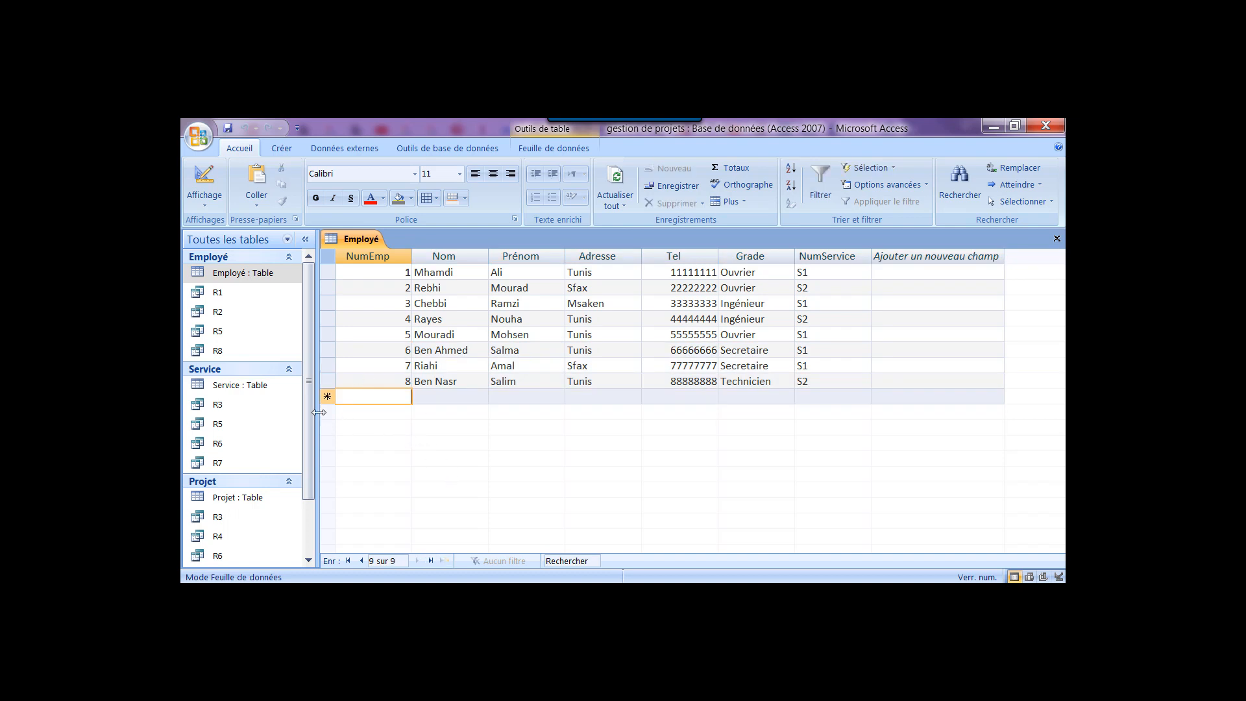
left_click_drag(308, 412, 317, 473)
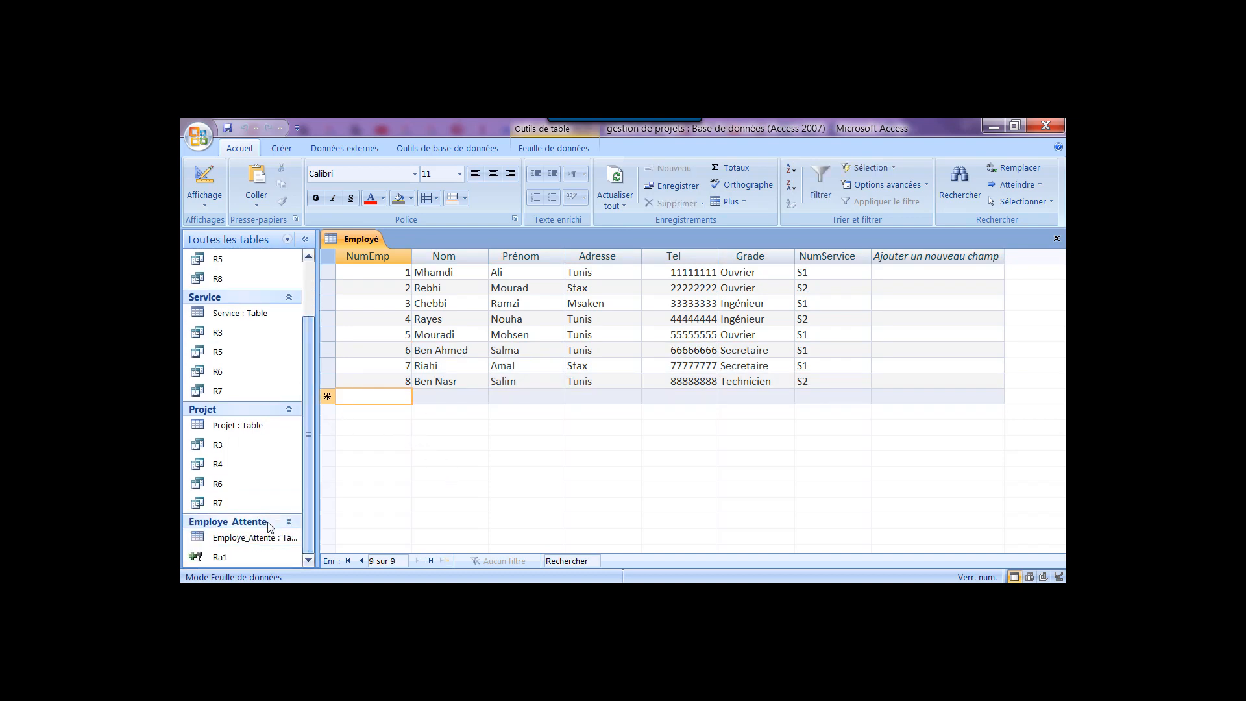